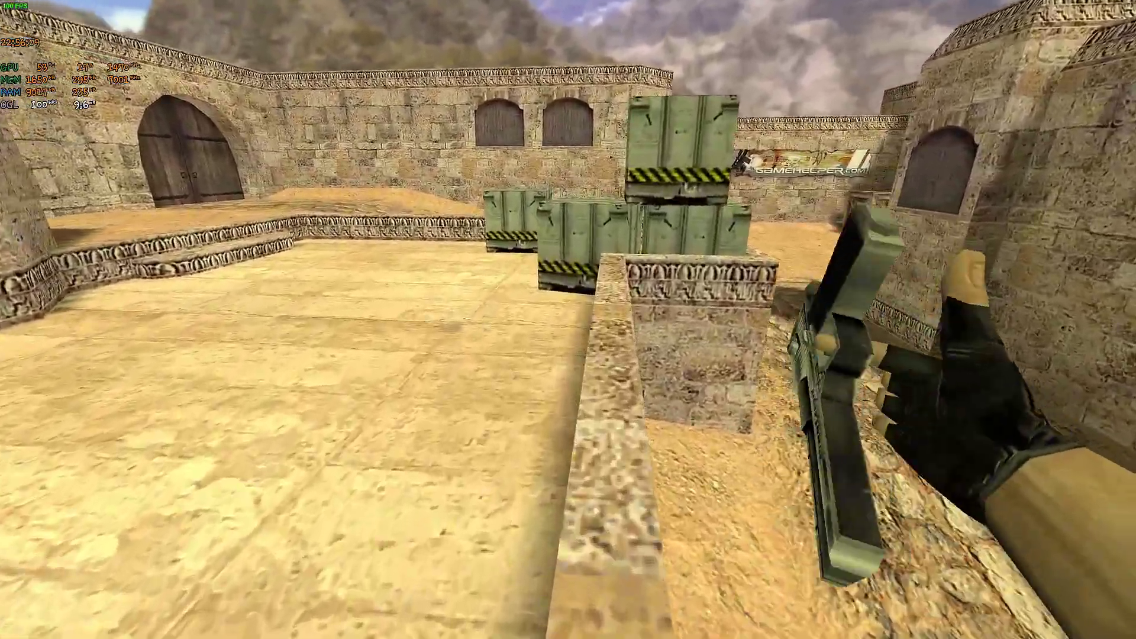
Quit the running Counter-Strike match to return to the desktop.
key(Escape)
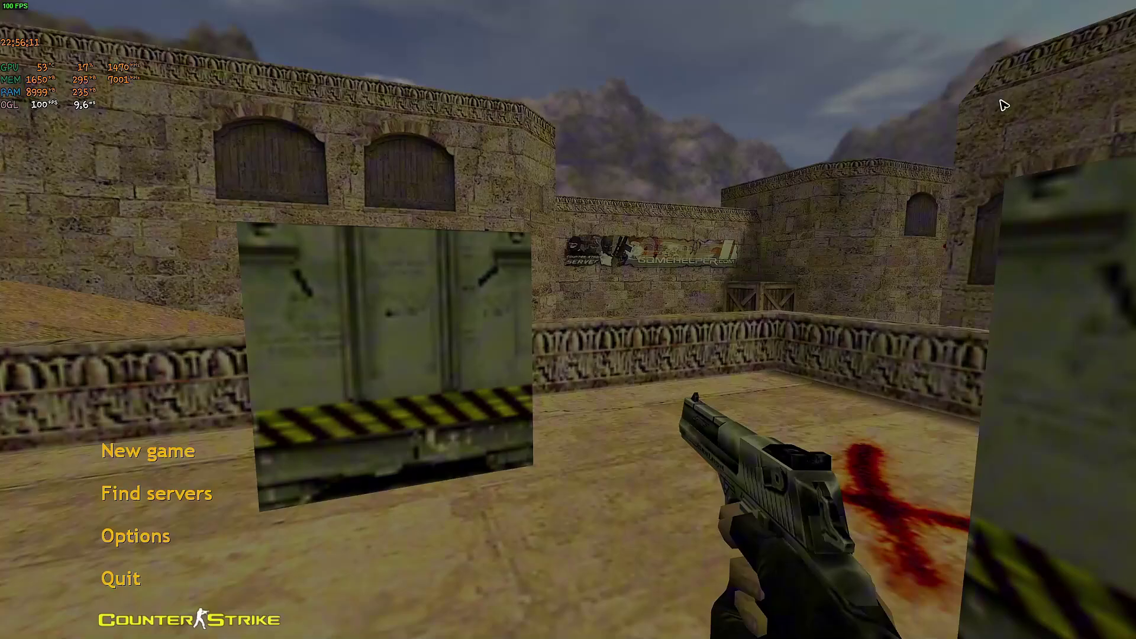
click(122, 578)
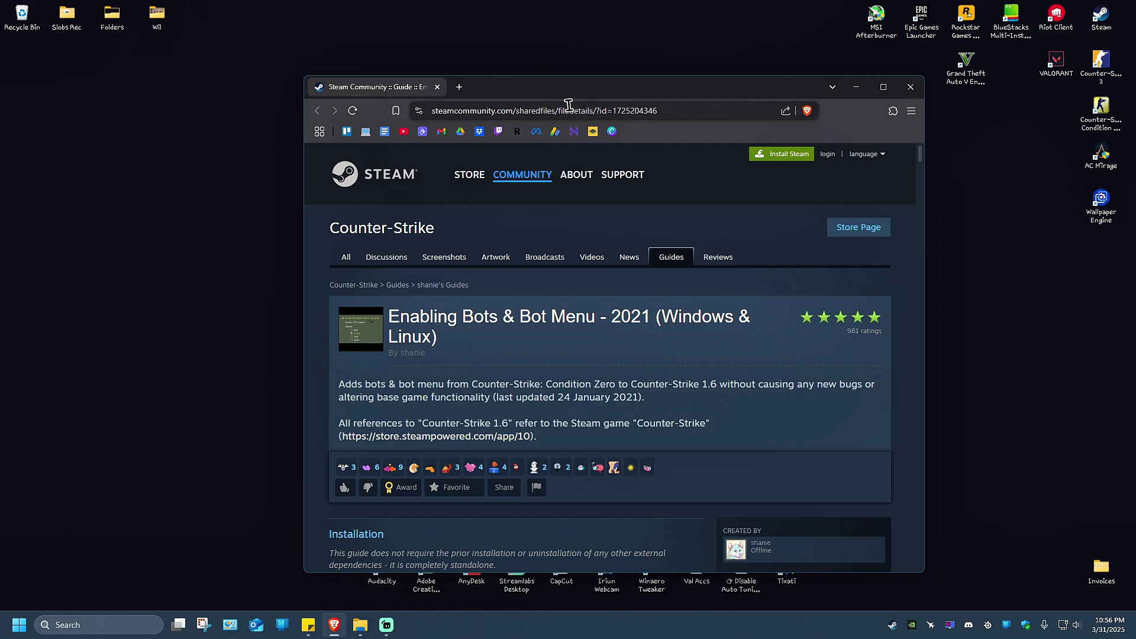
Maximize the browser window and review the Installation section of the Steam guide "Enabling Bots & Bot Menu - 2021 (Windows & Linux)".
double_click(720, 94)
click(467, 41)
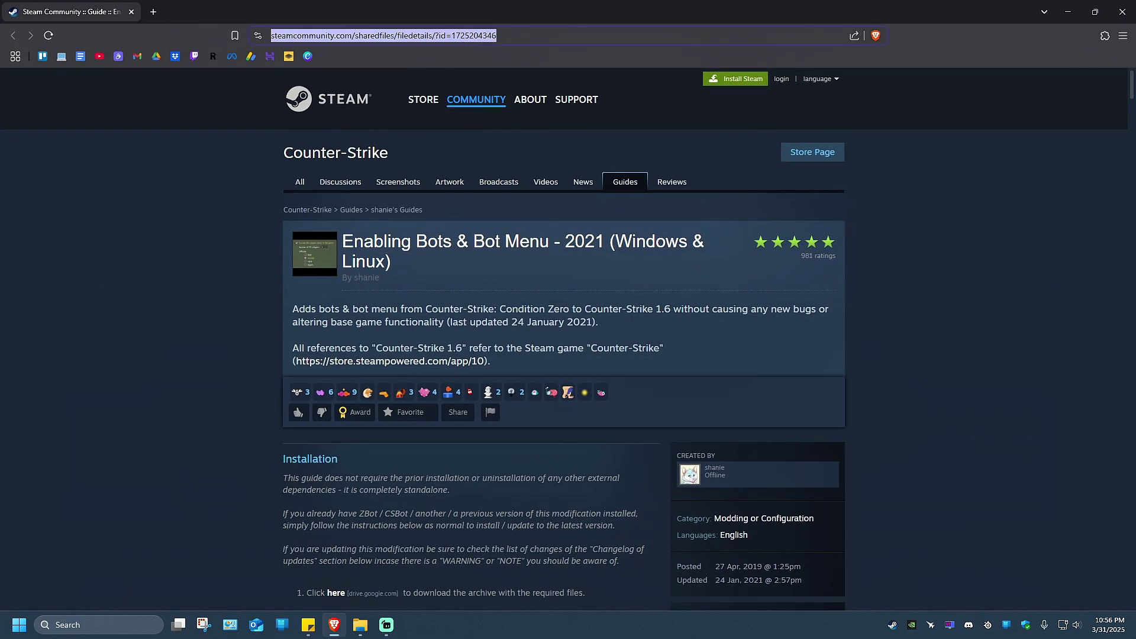
click(426, 259)
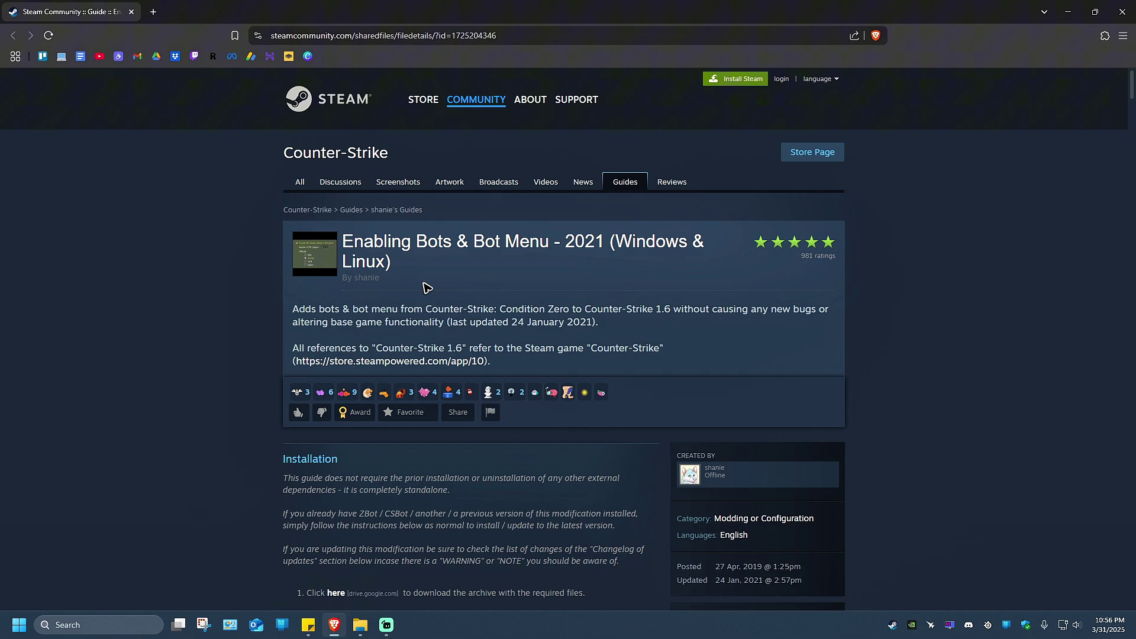
scroll(426, 288, down, 5)
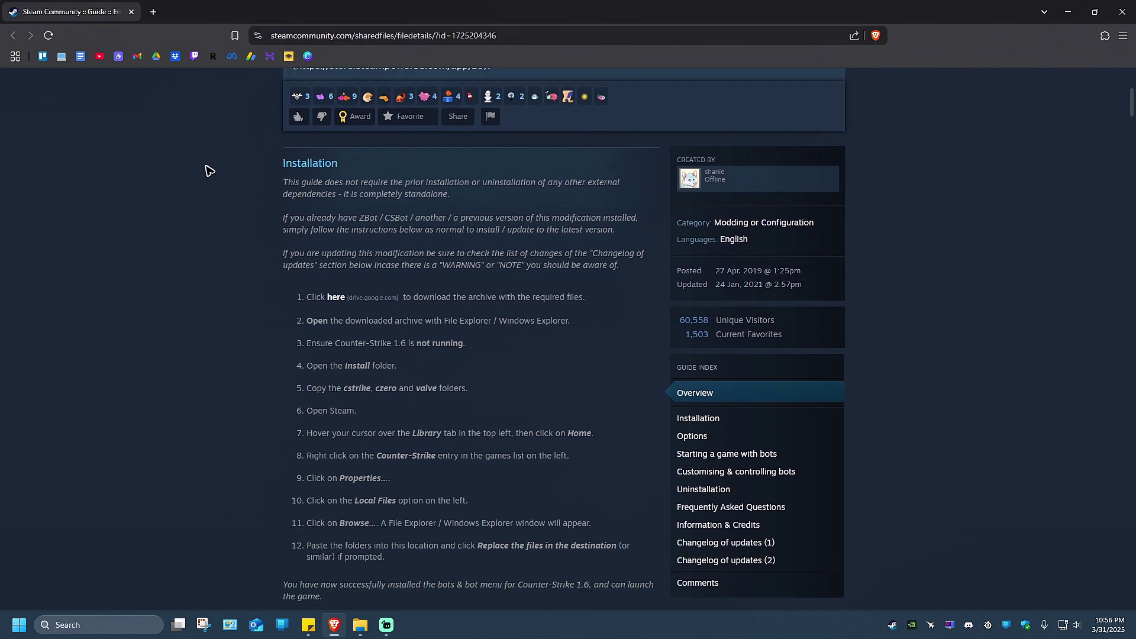
drag(208, 169, 430, 416)
click(232, 372)
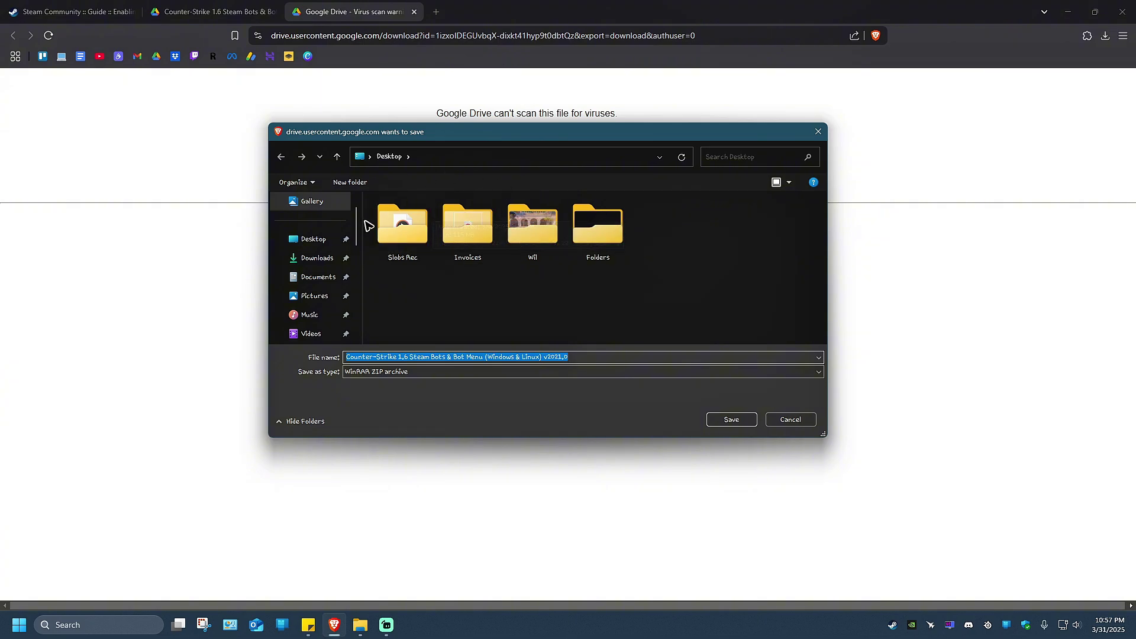
Save the "Counter-Strike 1.6 Steam Bots & Bot Menu (Windows & Linux) v2021.0" archive to the Desktop and close the browser with all its tabs.
click(308, 244)
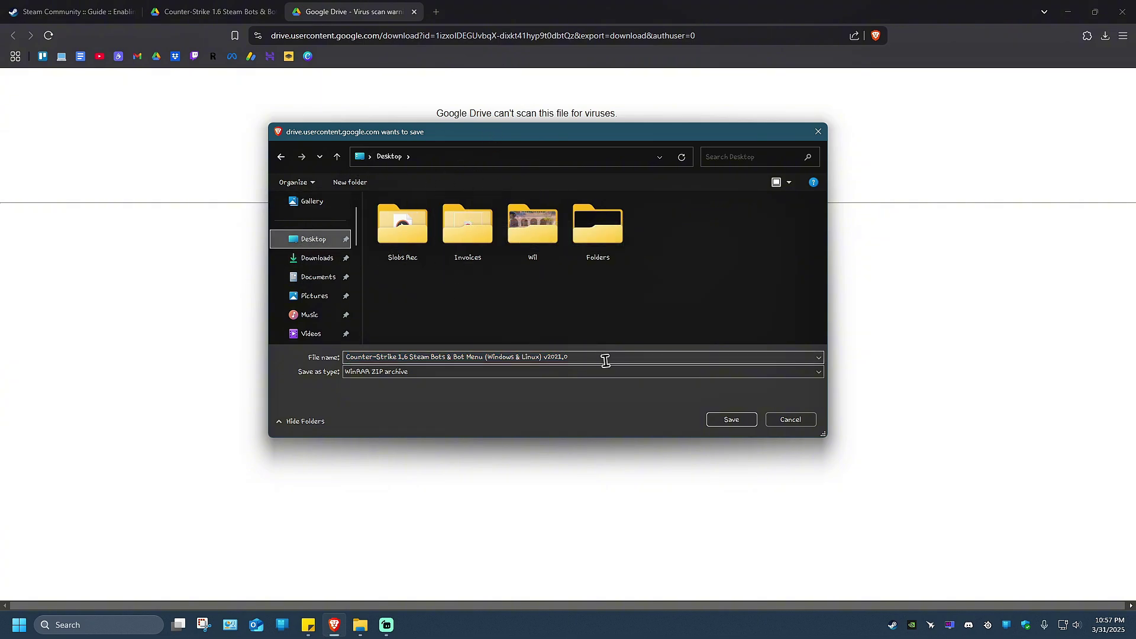
click(735, 418)
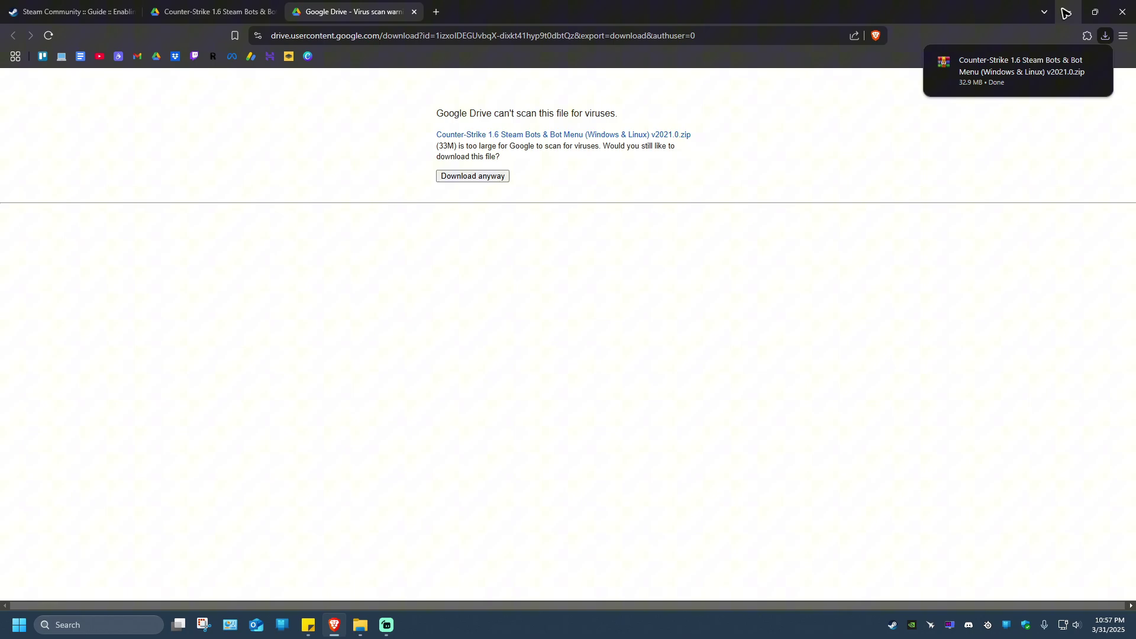
click(1123, 12)
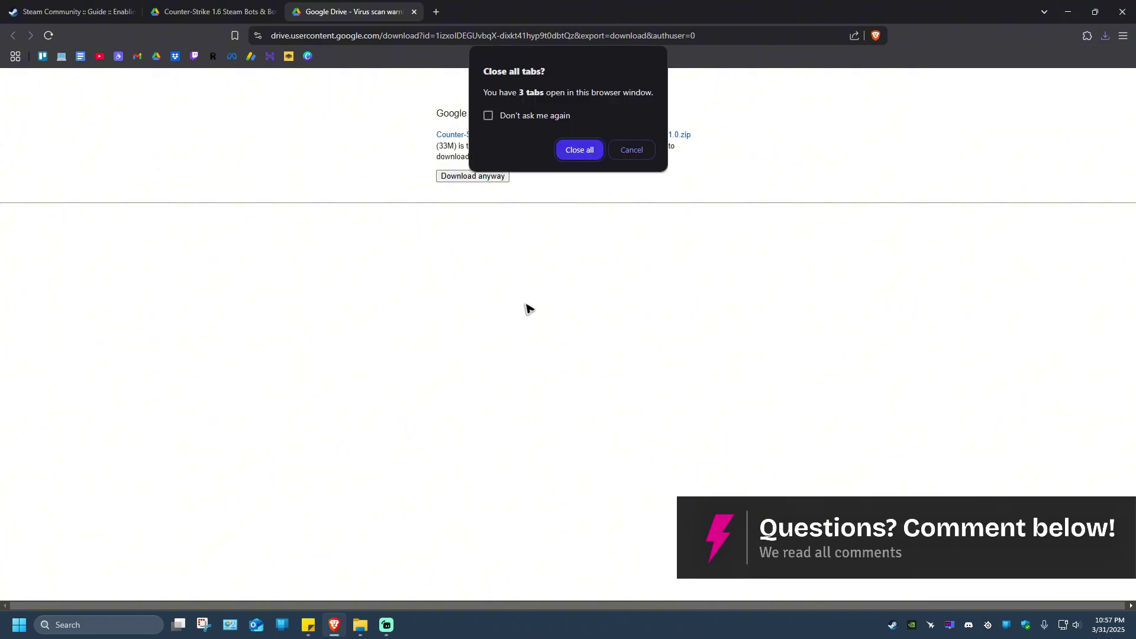
click(575, 151)
Extract the downloaded bots archive directly onto the desktop with WinRAR and move the archive away from the extracted folders.
right_click(337, 249)
click(375, 307)
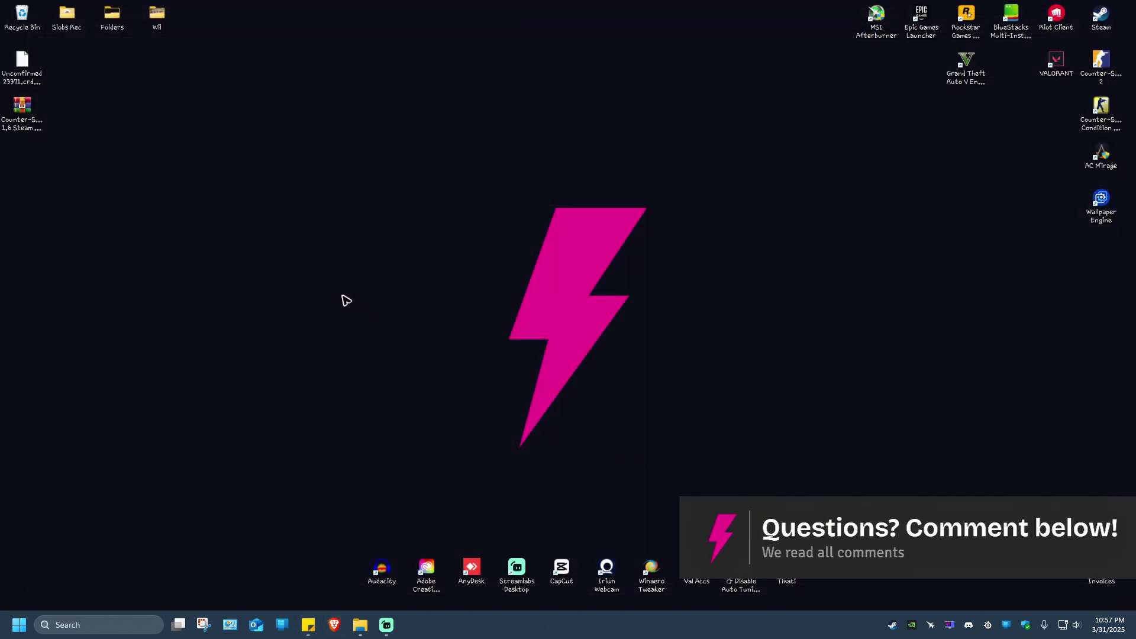
drag(37, 129, 44, 92)
right_click(75, 119)
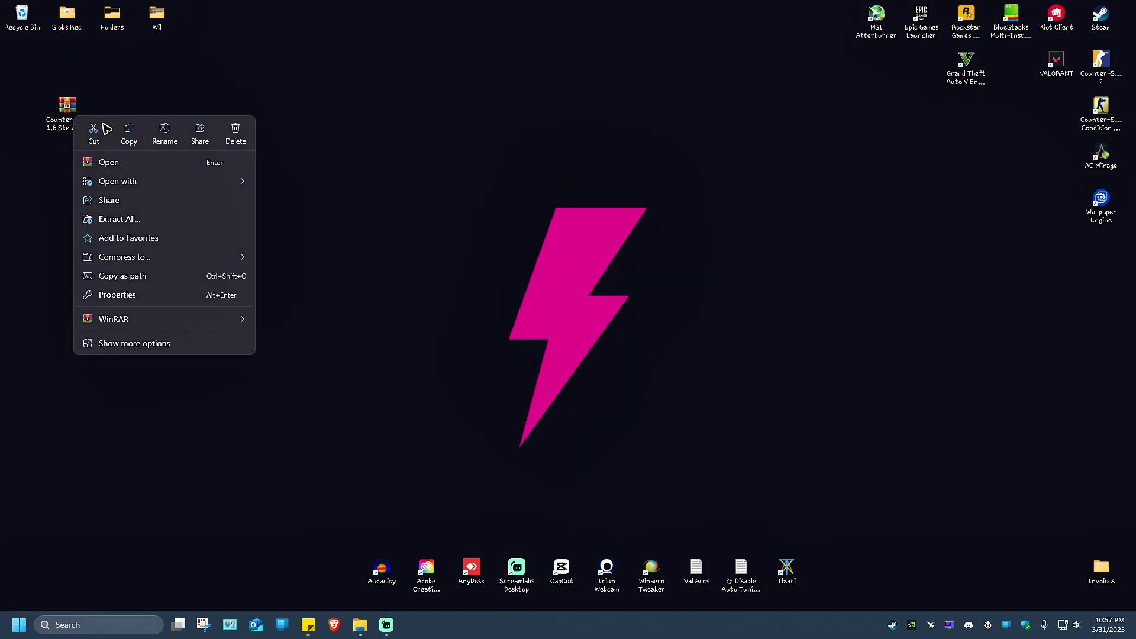
mouse_move(187, 325)
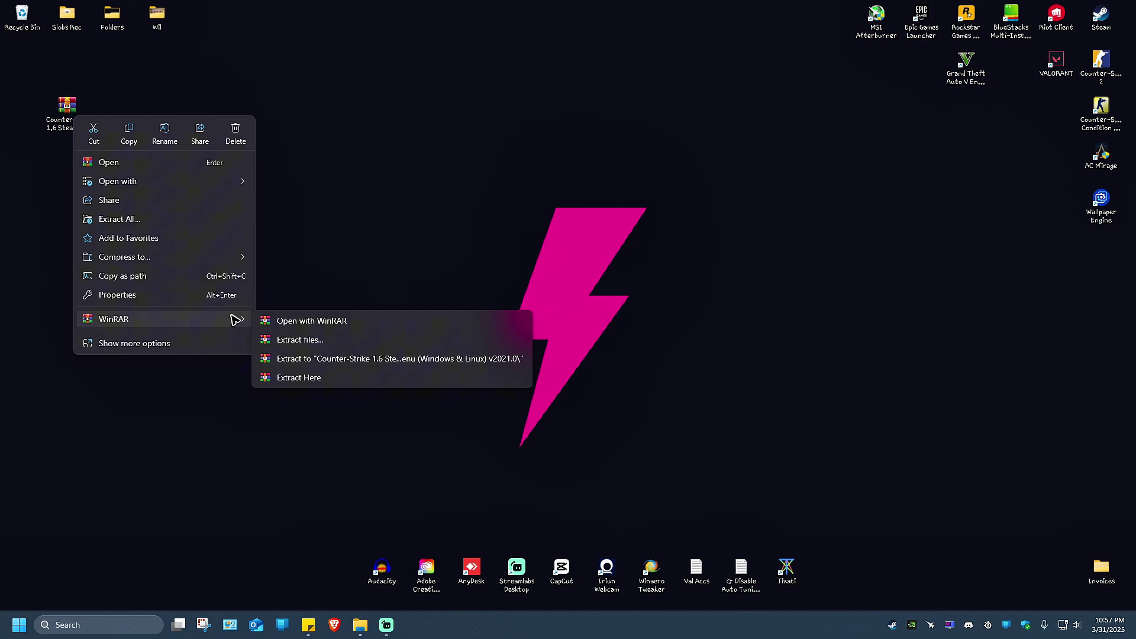
click(335, 381)
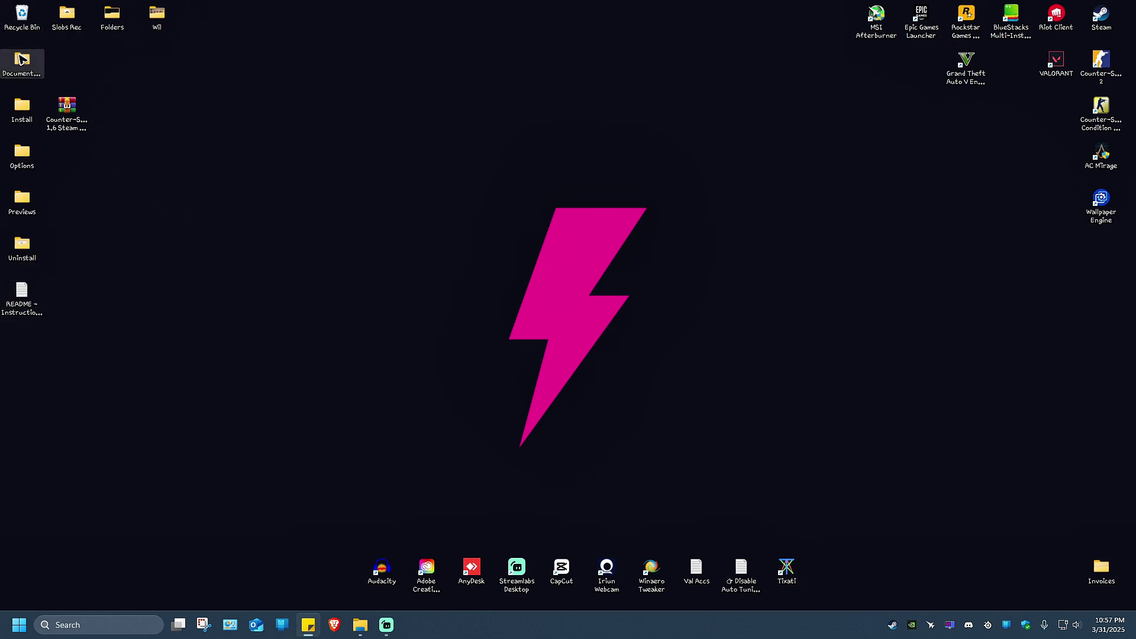
drag(71, 128, 298, 70)
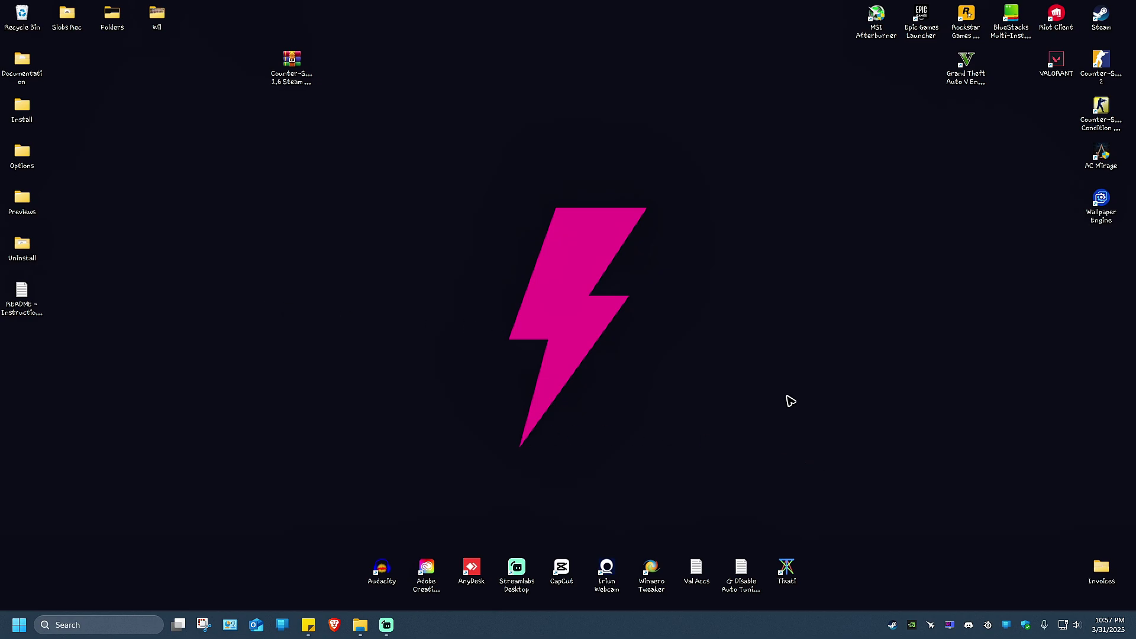
Open the local files folder of Counter-Strike from the Steam library and minimize Steam.
right_click(897, 625)
click(926, 499)
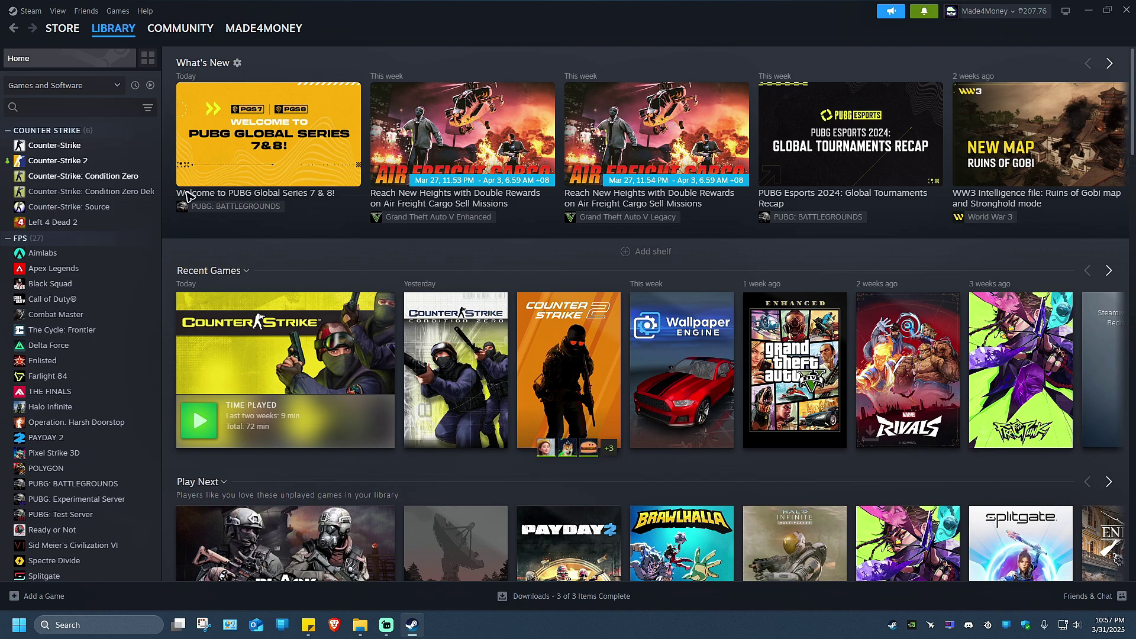
click(54, 145)
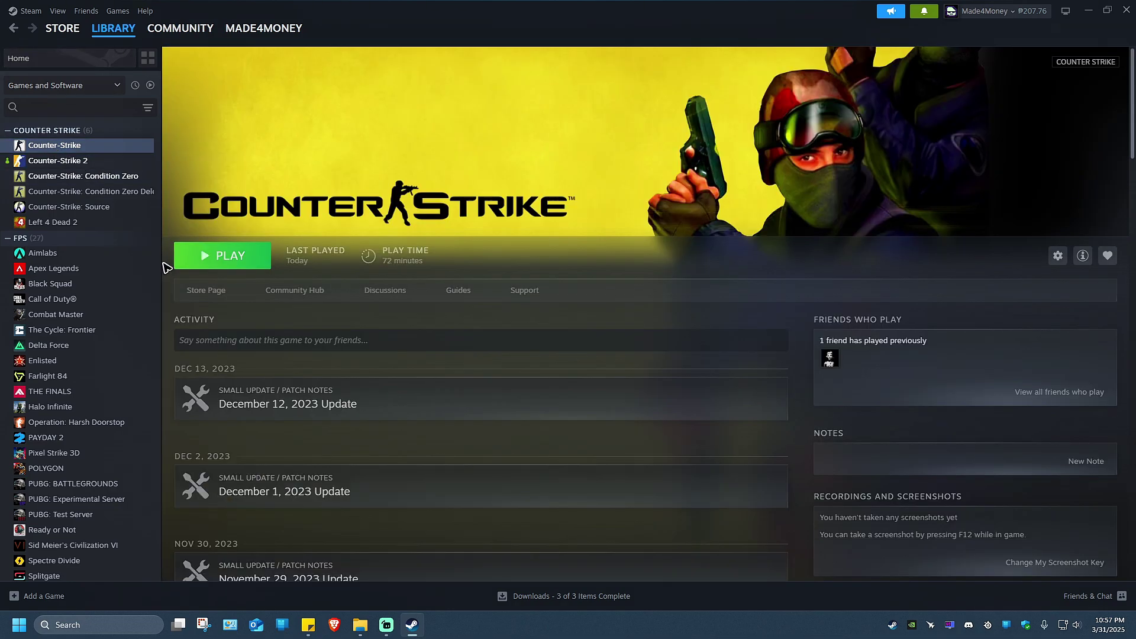
right_click(57, 145)
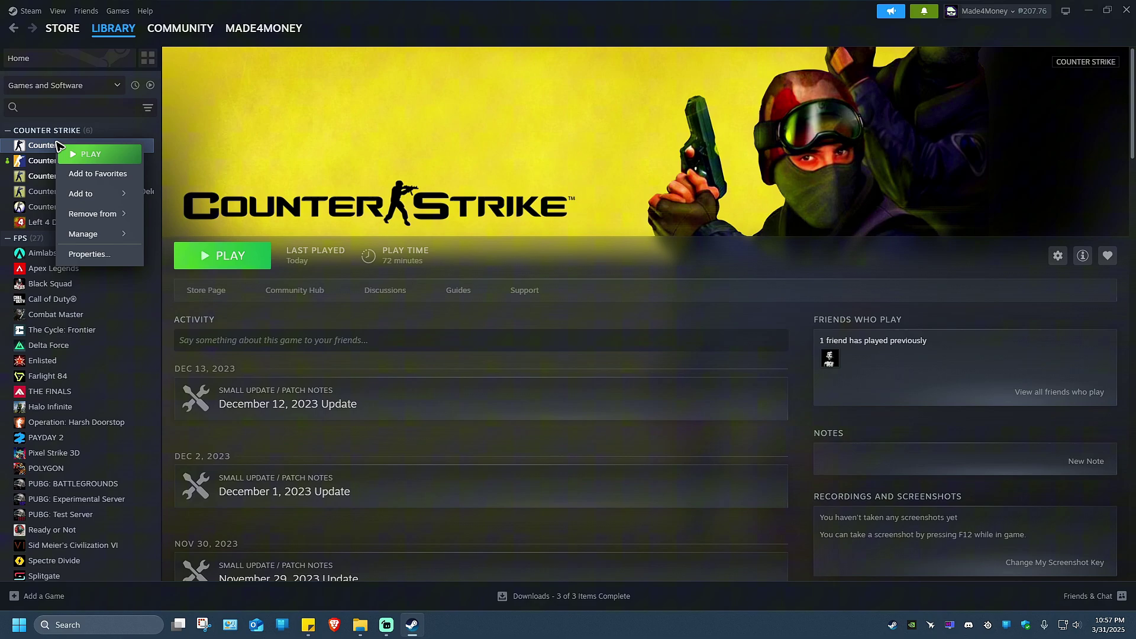
mouse_move(121, 236)
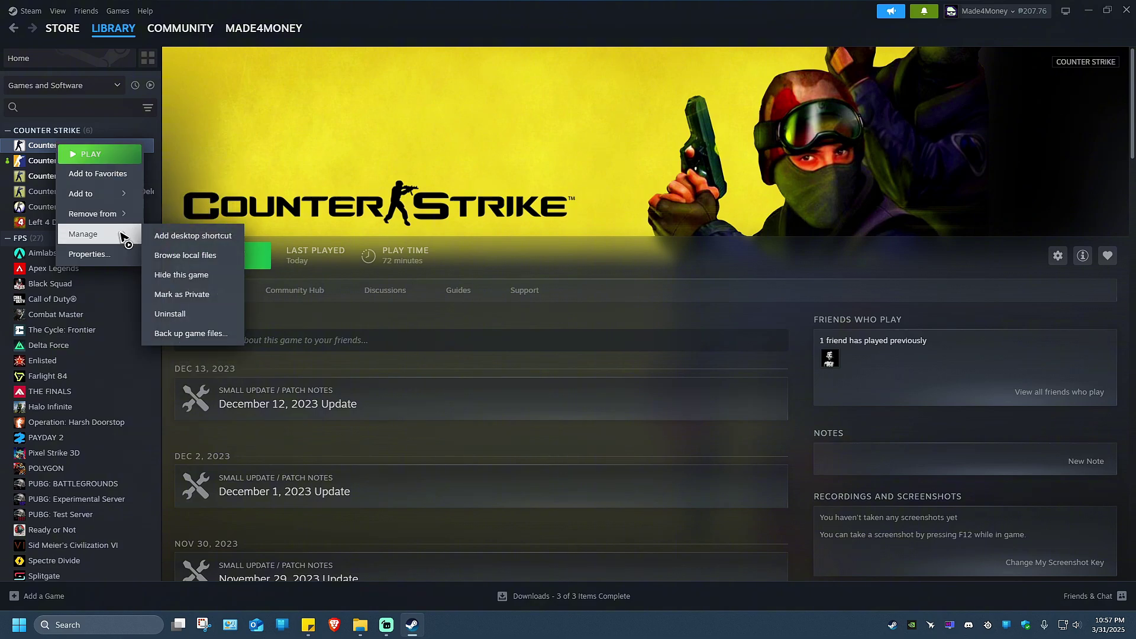
click(213, 256)
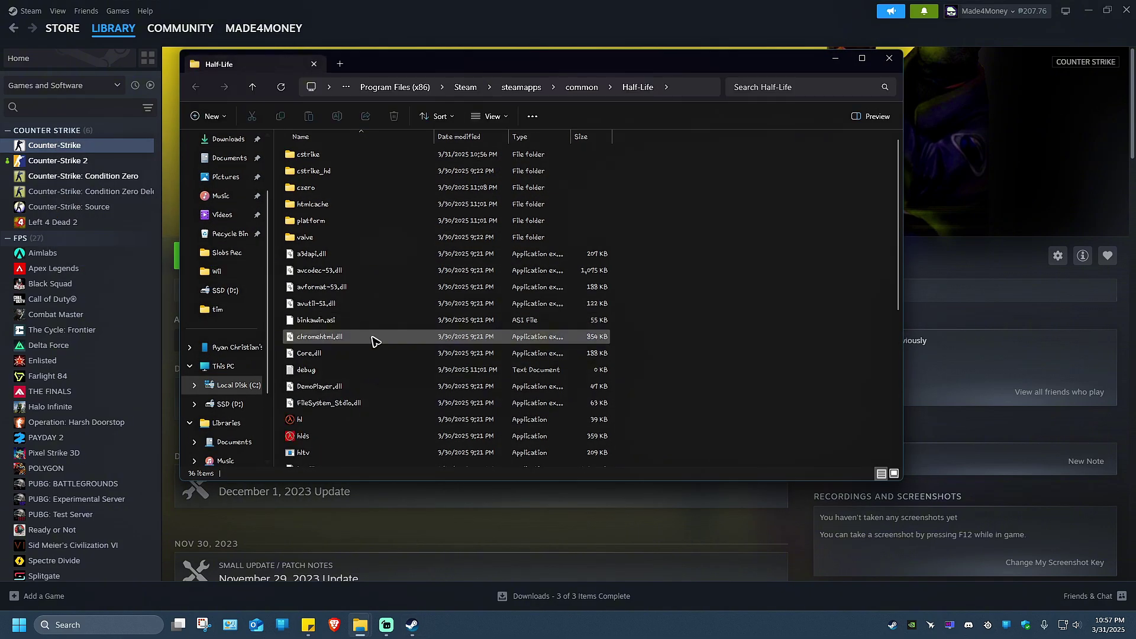
click(1088, 11)
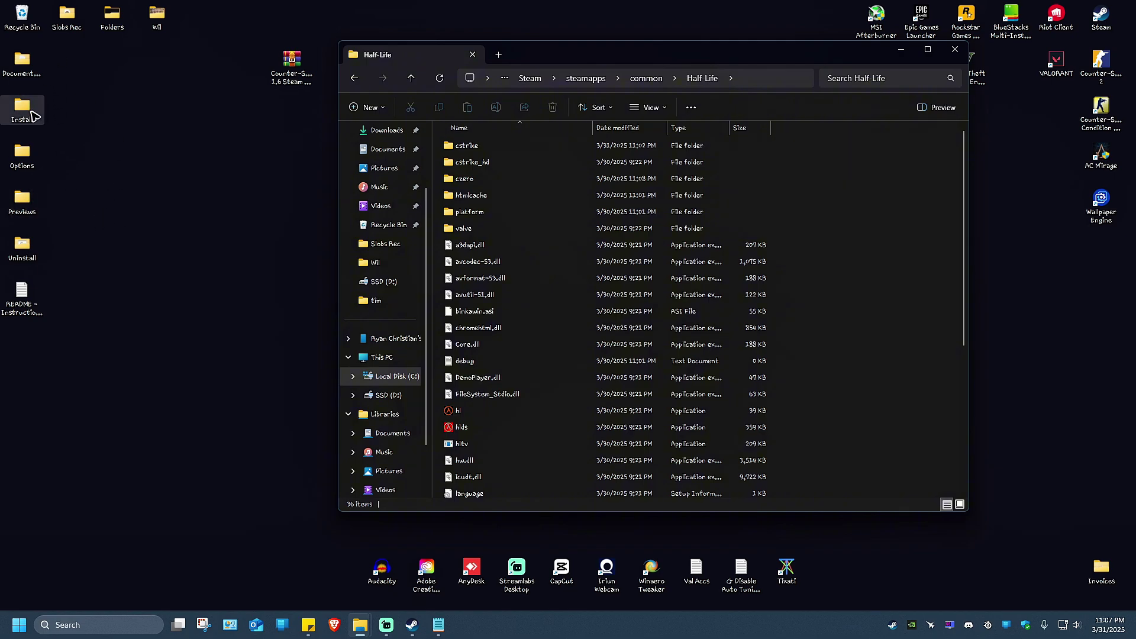
Open the extracted Install folder and arrange its narrowed window beside the Half-Life folder window.
drag(21, 106, 155, 254)
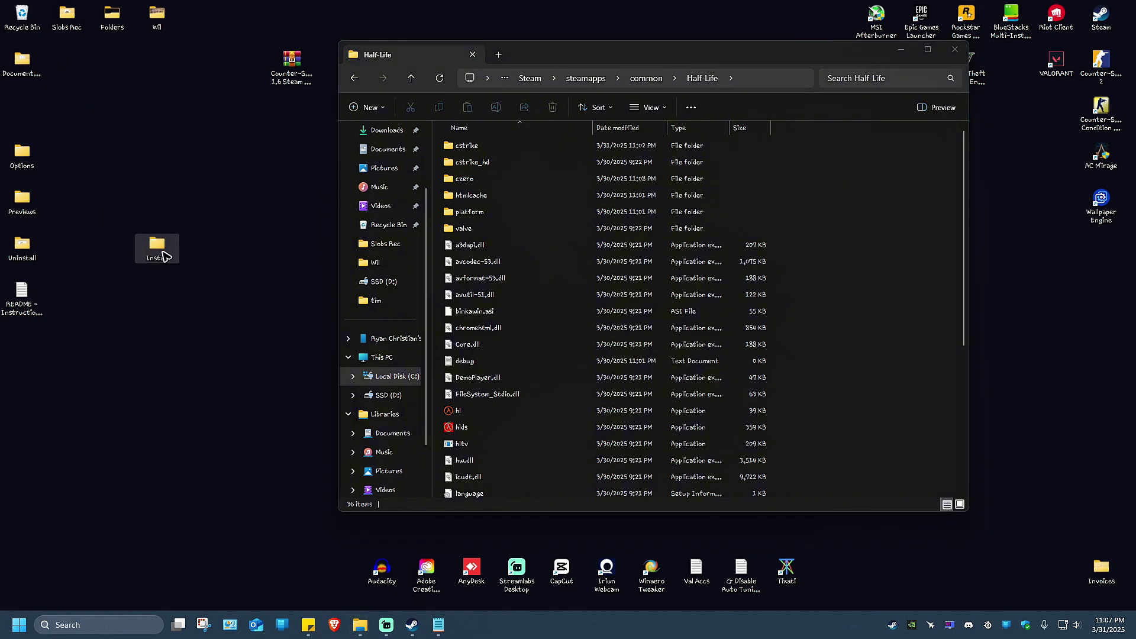
double_click(161, 251)
drag(588, 64, 324, 160)
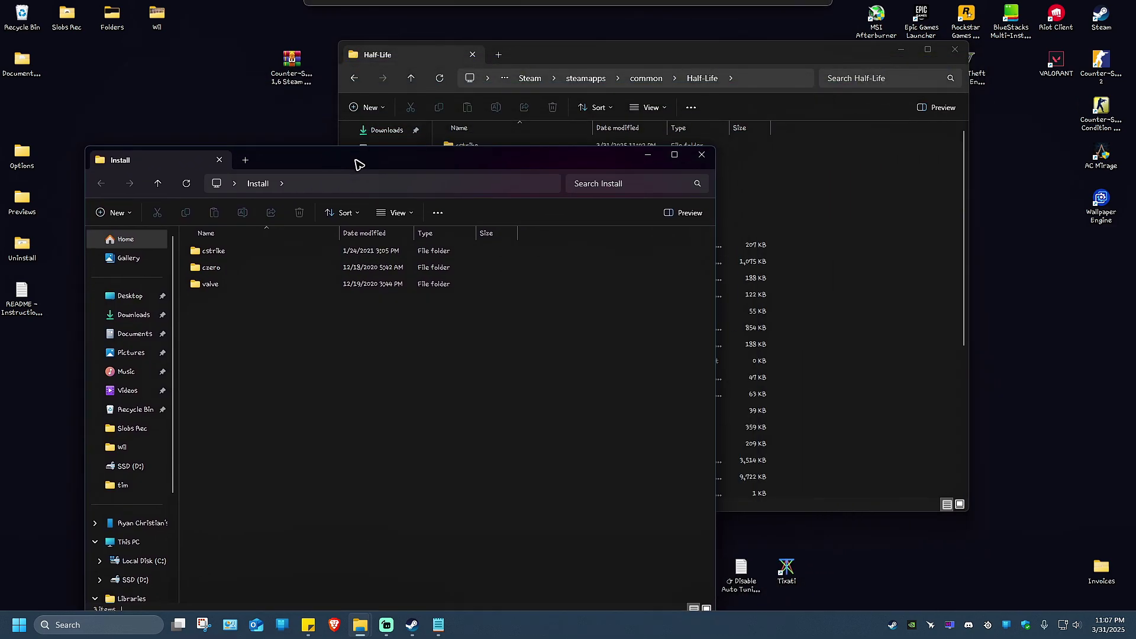
drag(716, 325, 432, 245)
drag(211, 162, 215, 88)
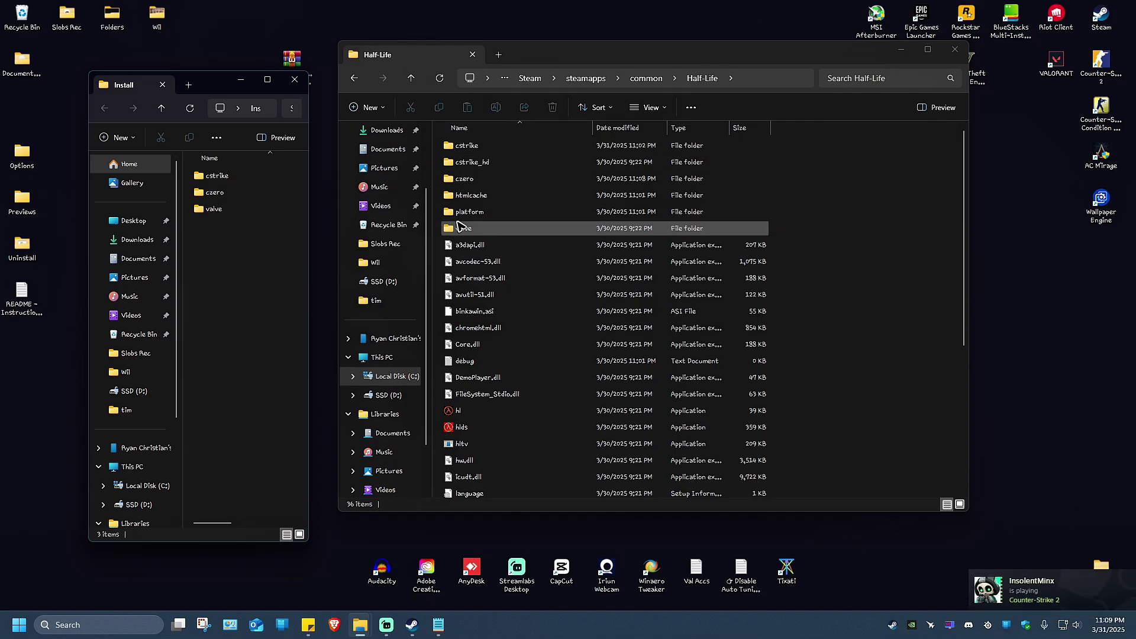
Move the cstrike, czero and valve folders from Install into Half-Life, replacing the files in the destination, and close the Install window.
drag(243, 275, 205, 172)
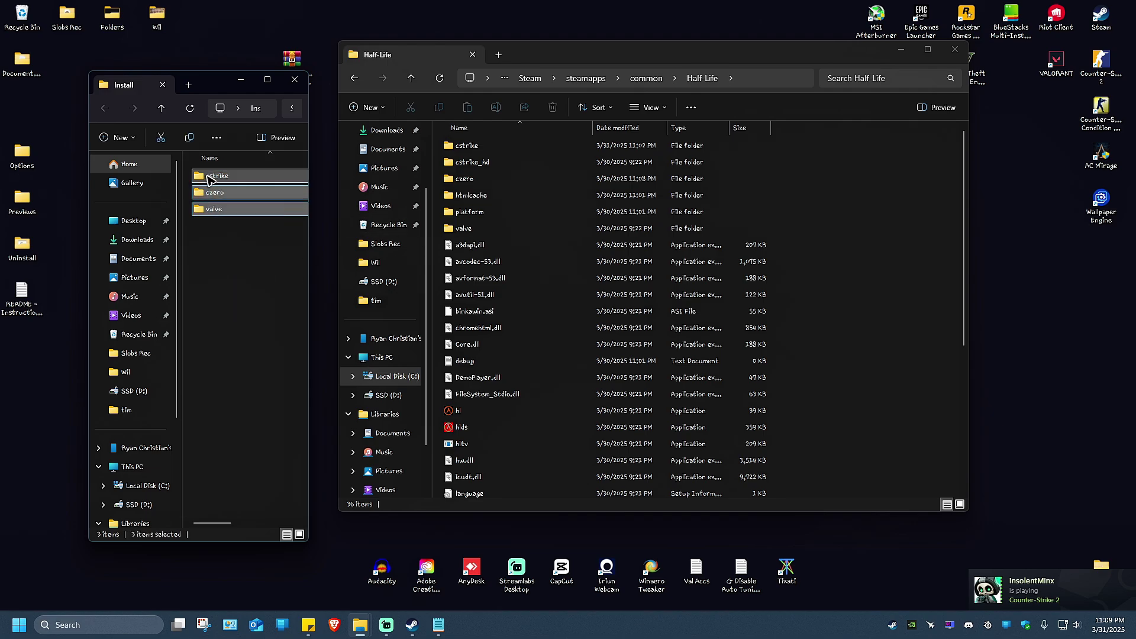
right_click(210, 176)
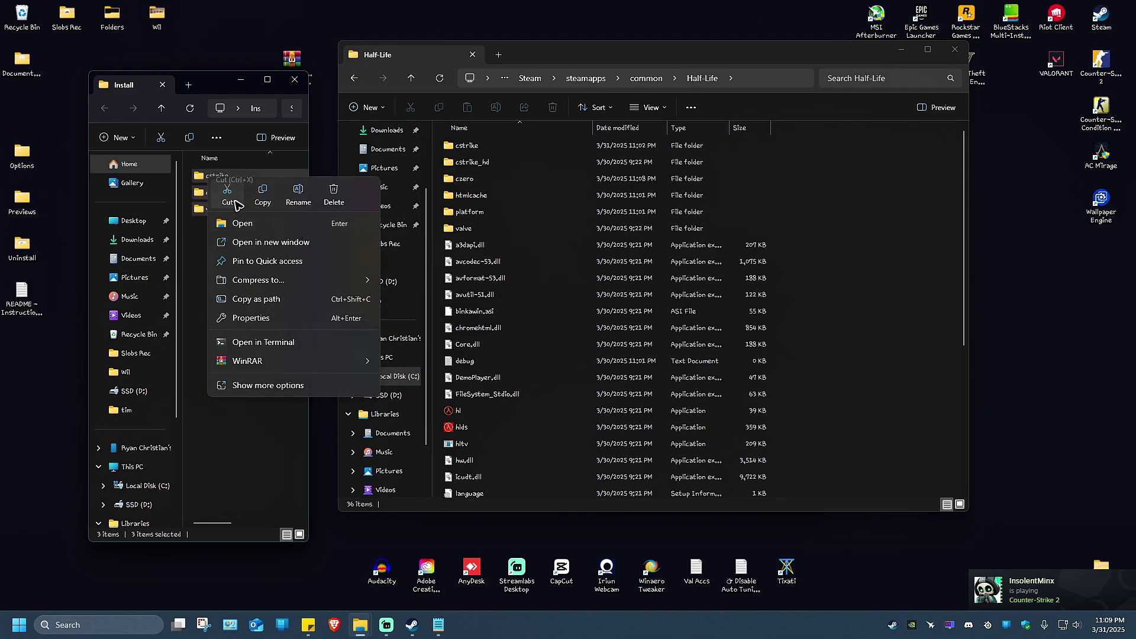
click(229, 202)
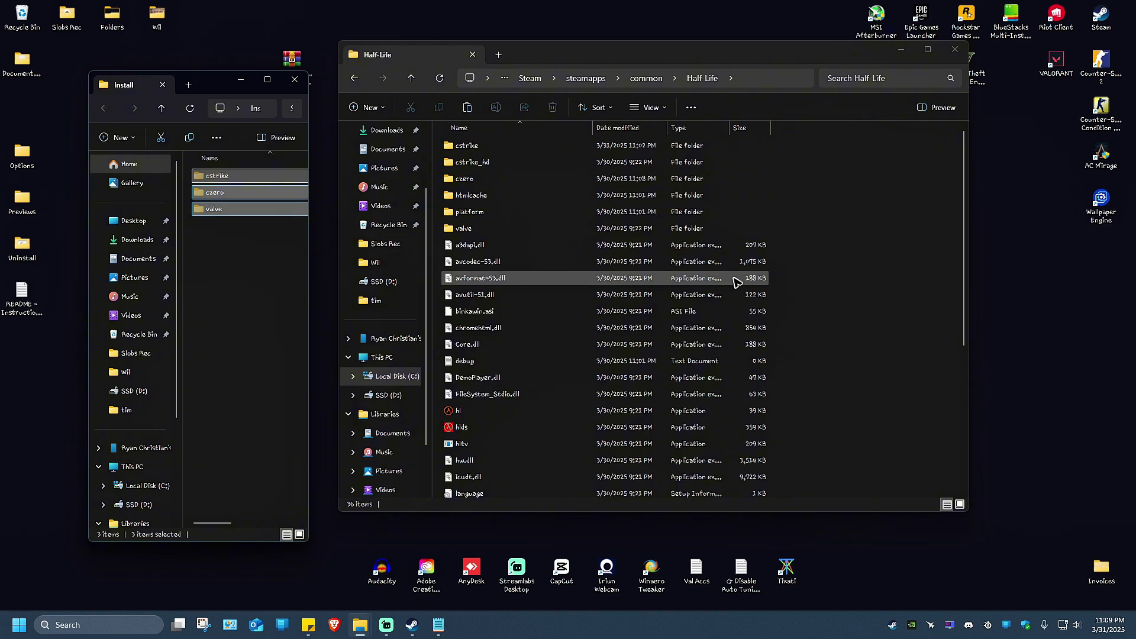
click(833, 189)
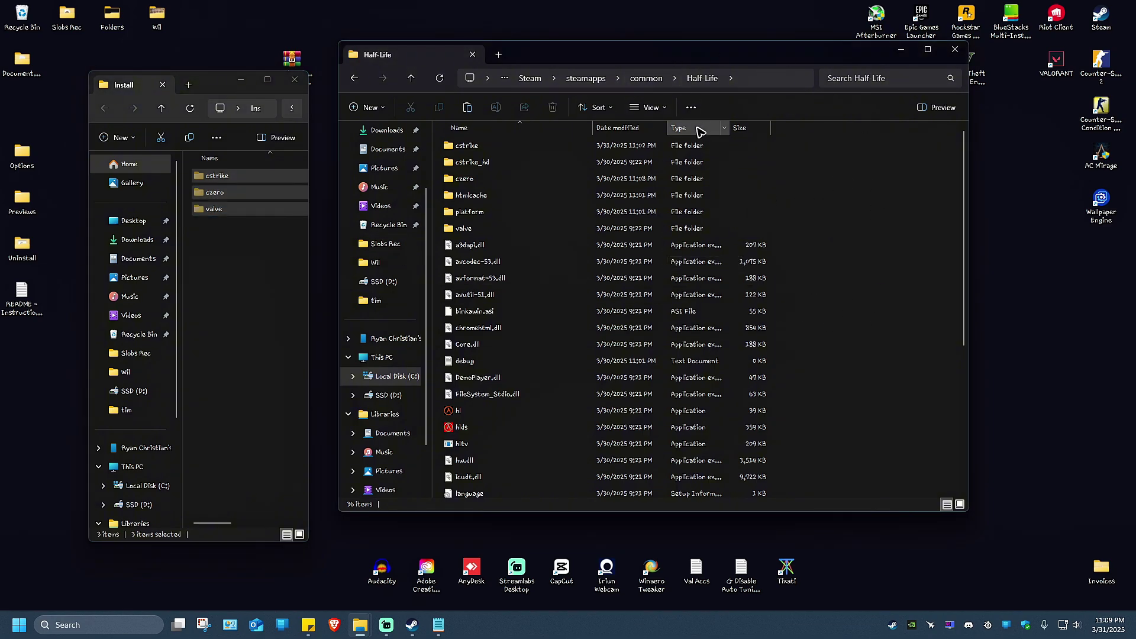
right_click(838, 192)
click(853, 208)
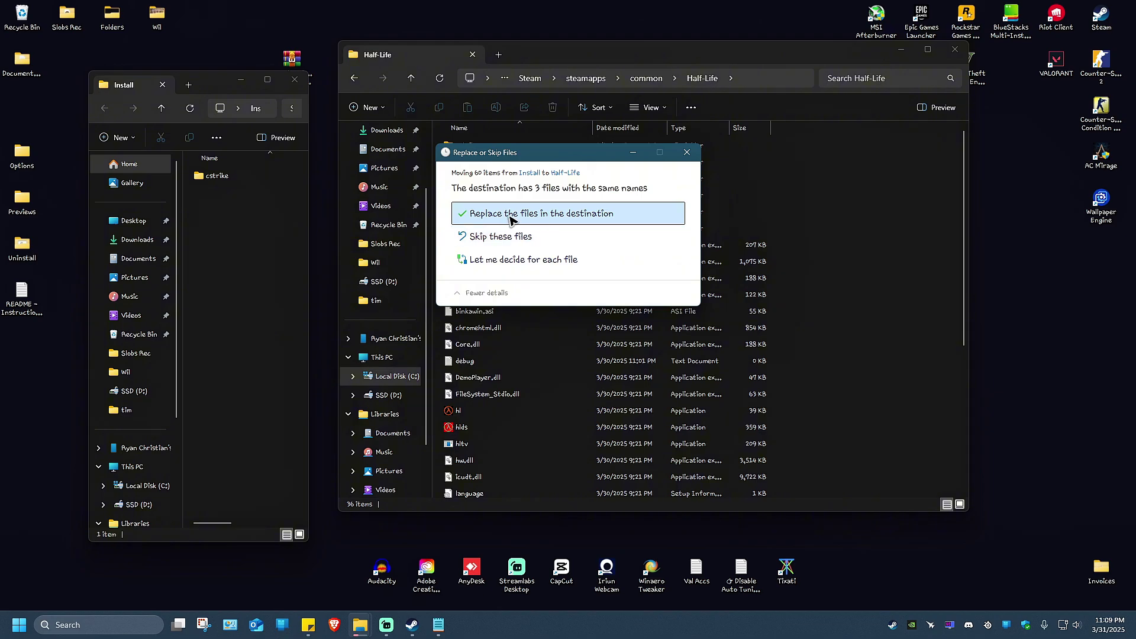
click(509, 215)
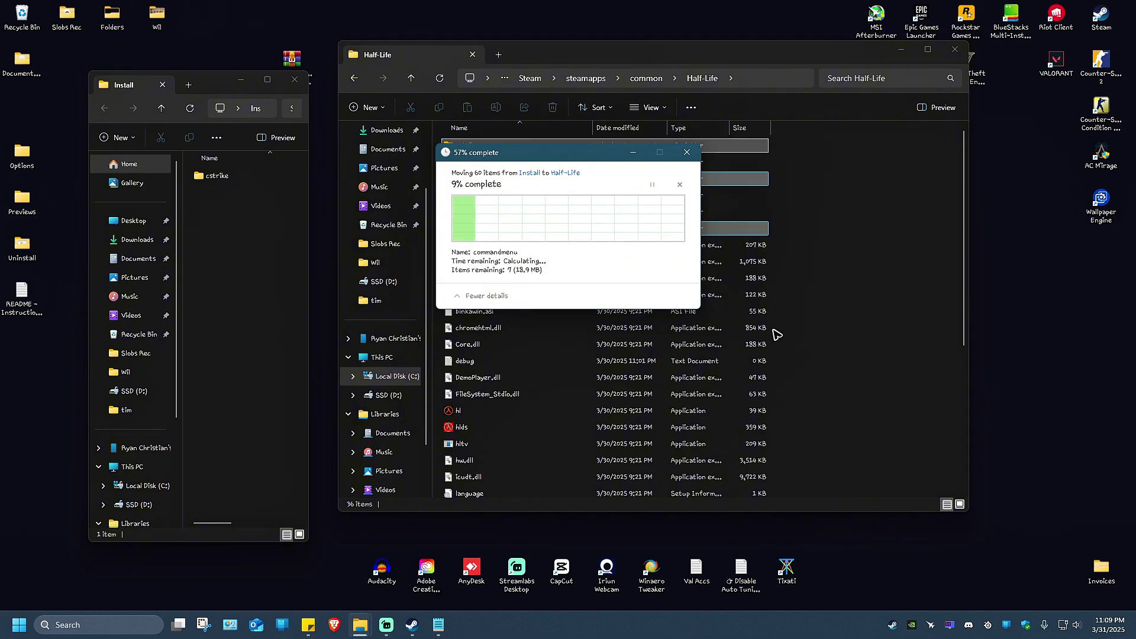
click(295, 79)
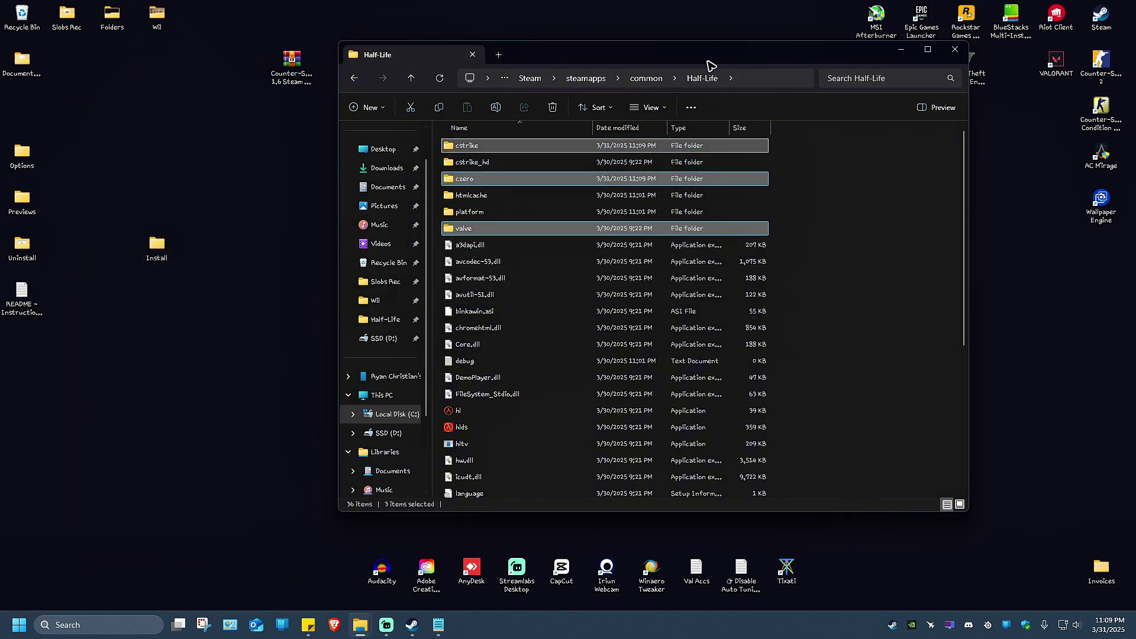
Clear the selection in the Half-Life folder, move its window aside and launch Counter-Strike through Steam.
click(880, 238)
drag(803, 63, 715, 70)
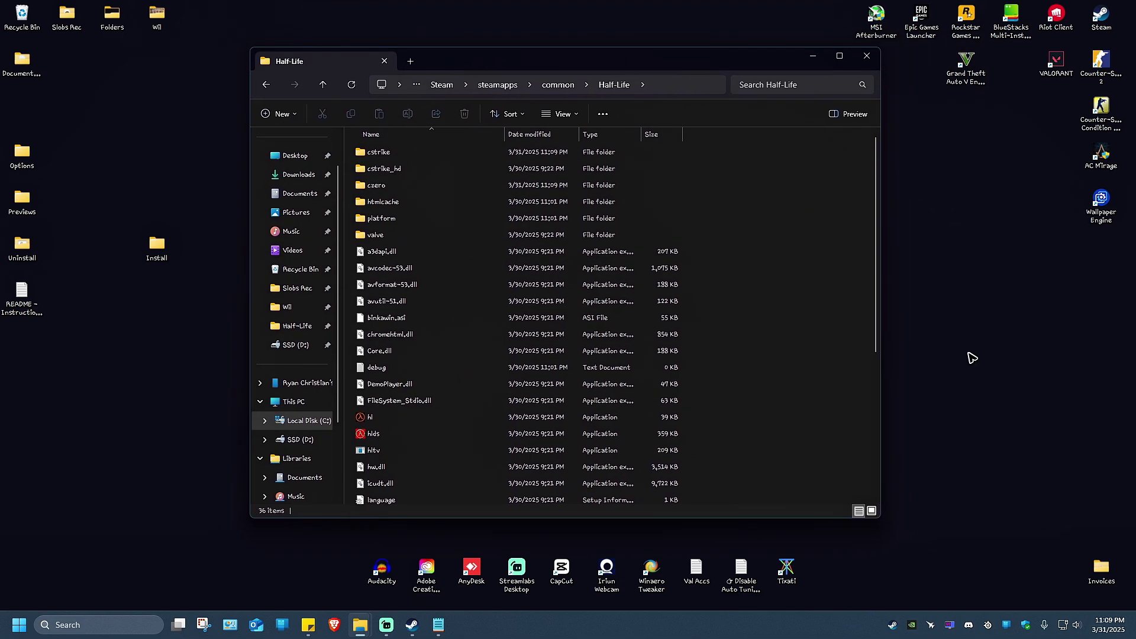
right_click(893, 625)
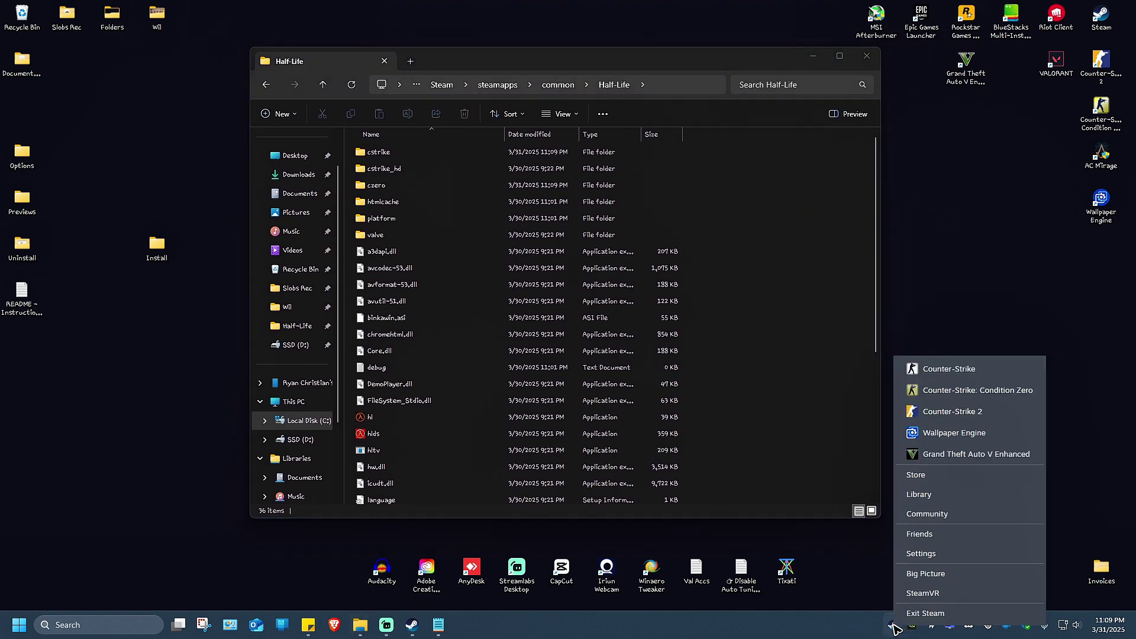
click(950, 371)
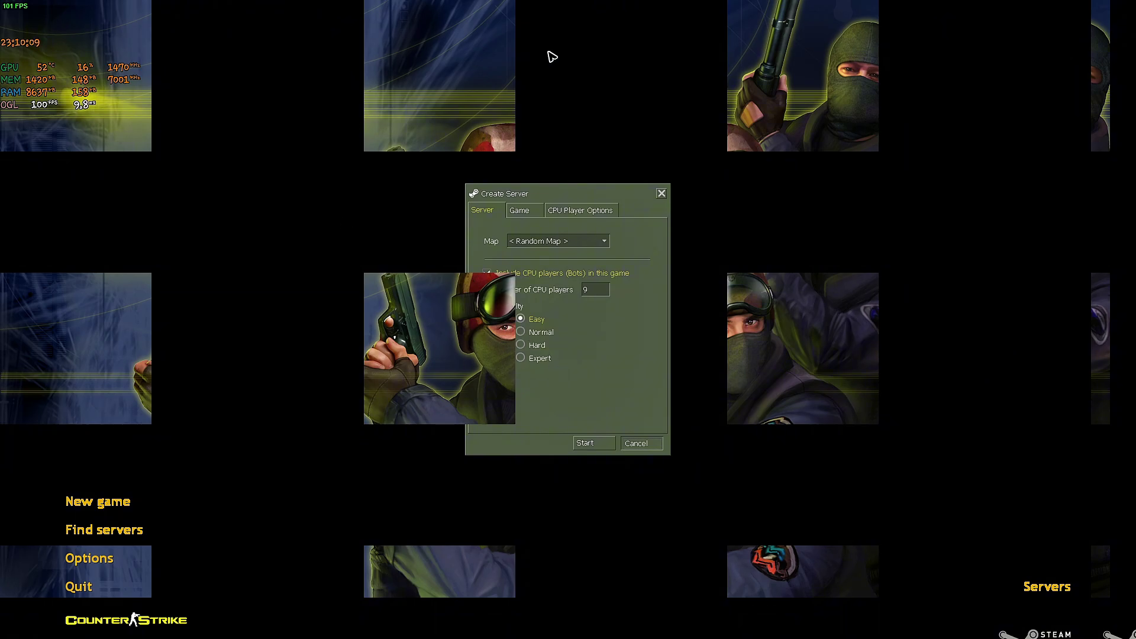
Open the setup for a new game and choose de_dust2 as the map.
click(102, 507)
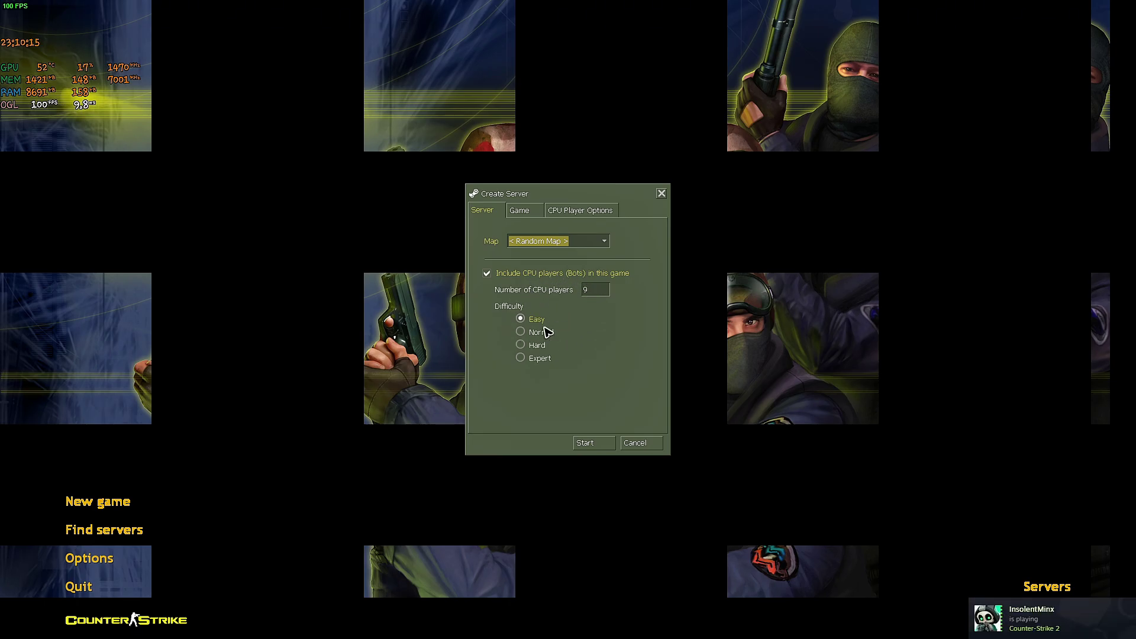
click(562, 246)
scroll(583, 318, down, 2)
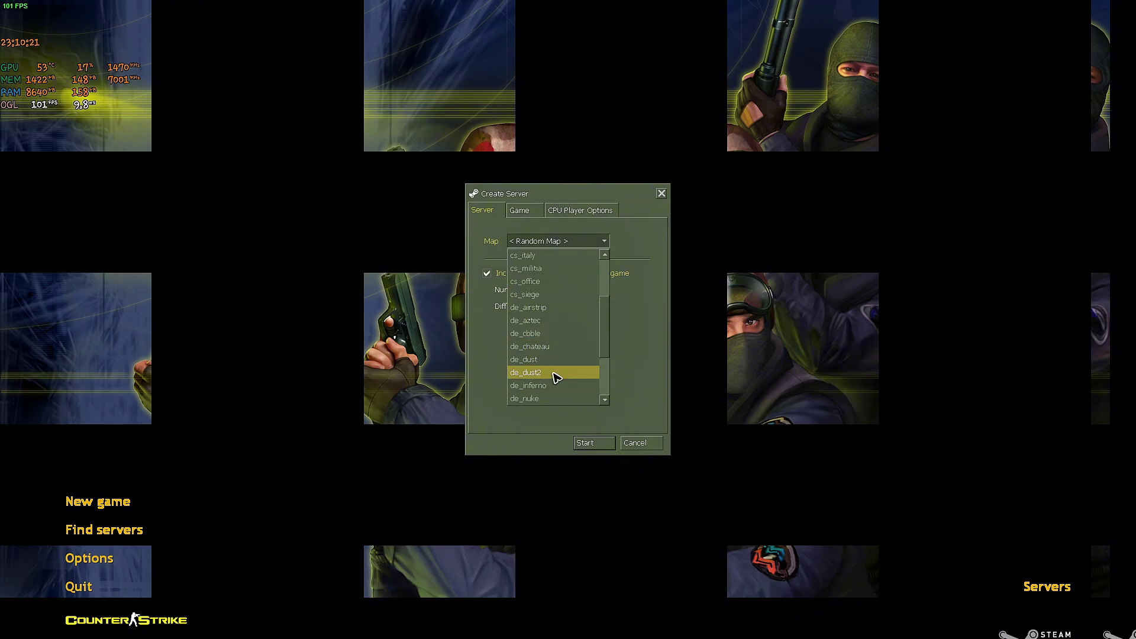
click(555, 373)
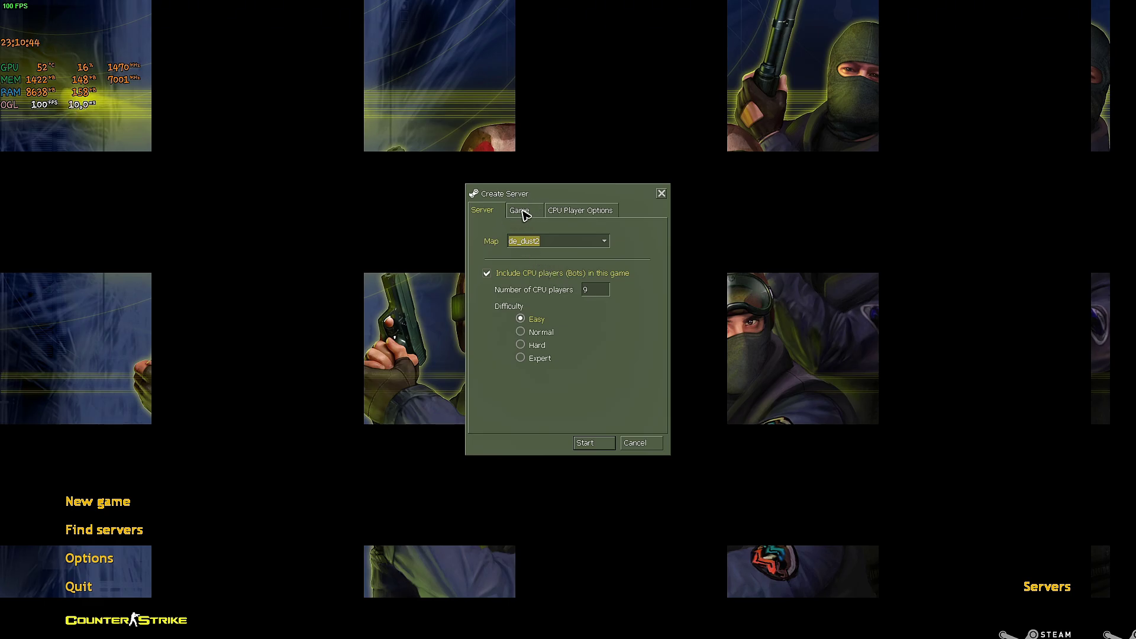
Review the game settings and CPU player options, and start the server.
click(525, 213)
scroll(560, 288, down, 4)
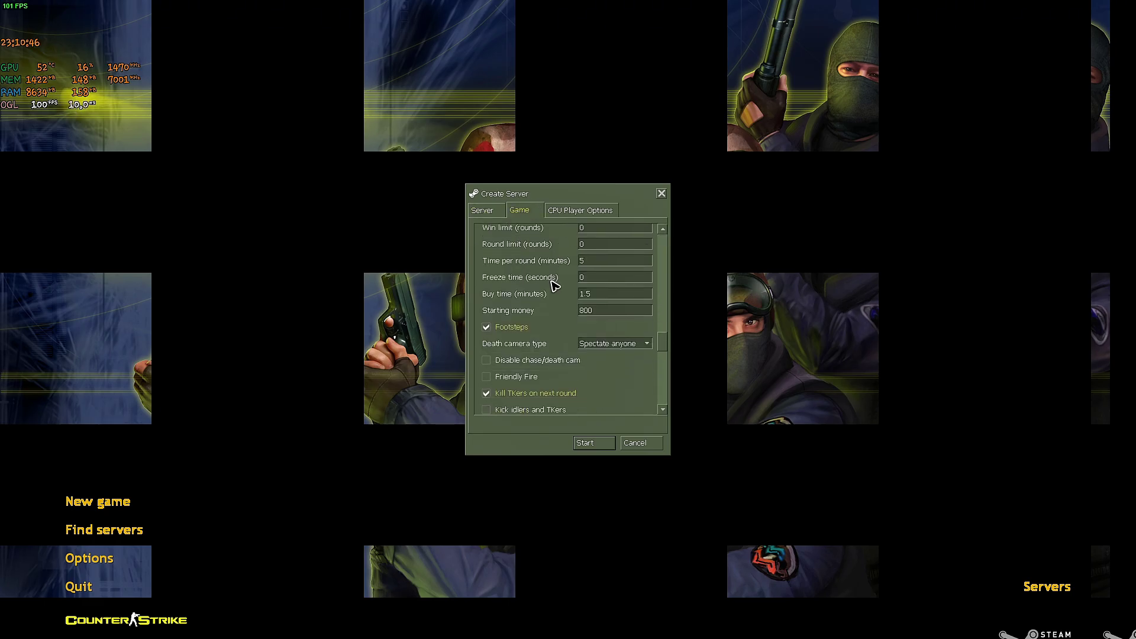
scroll(554, 287, down, 2)
scroll(565, 308, up, 6)
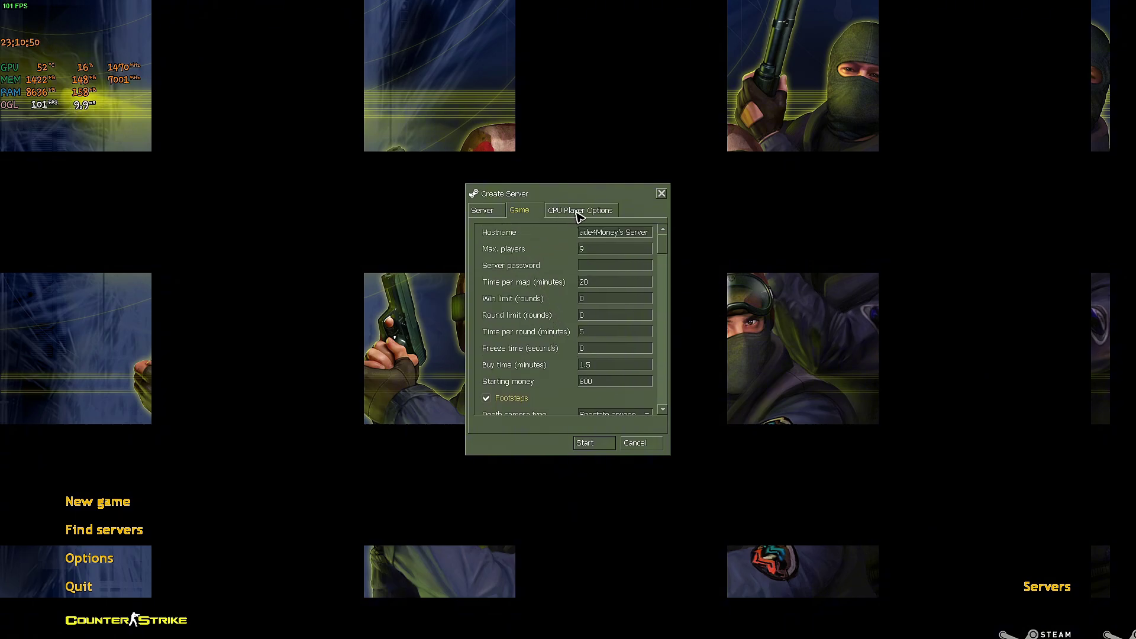
click(579, 211)
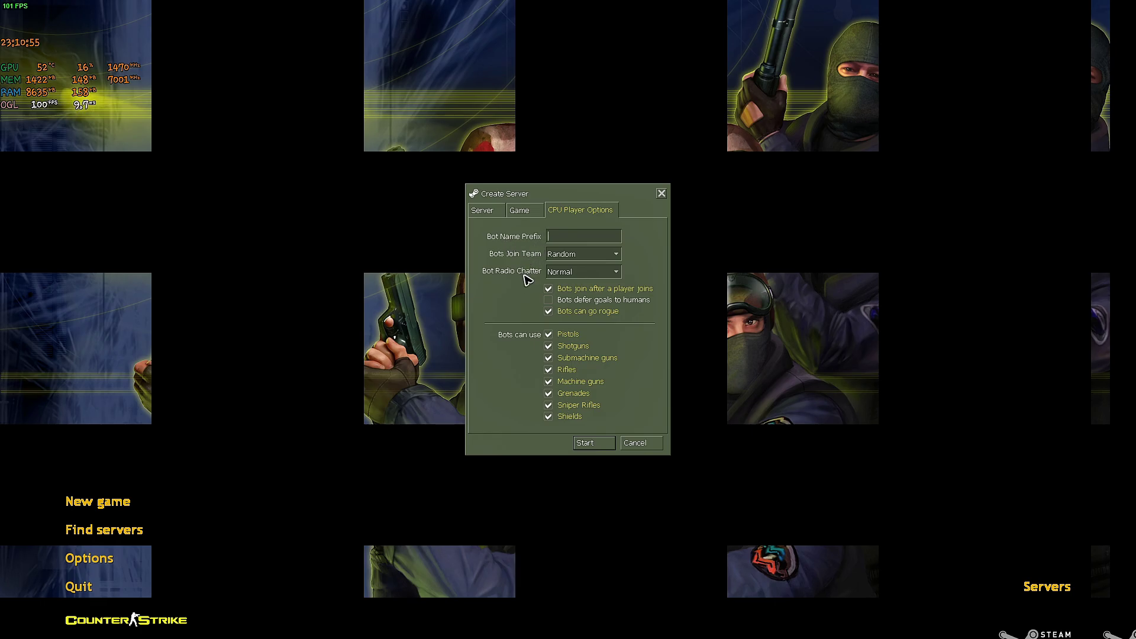
click(586, 444)
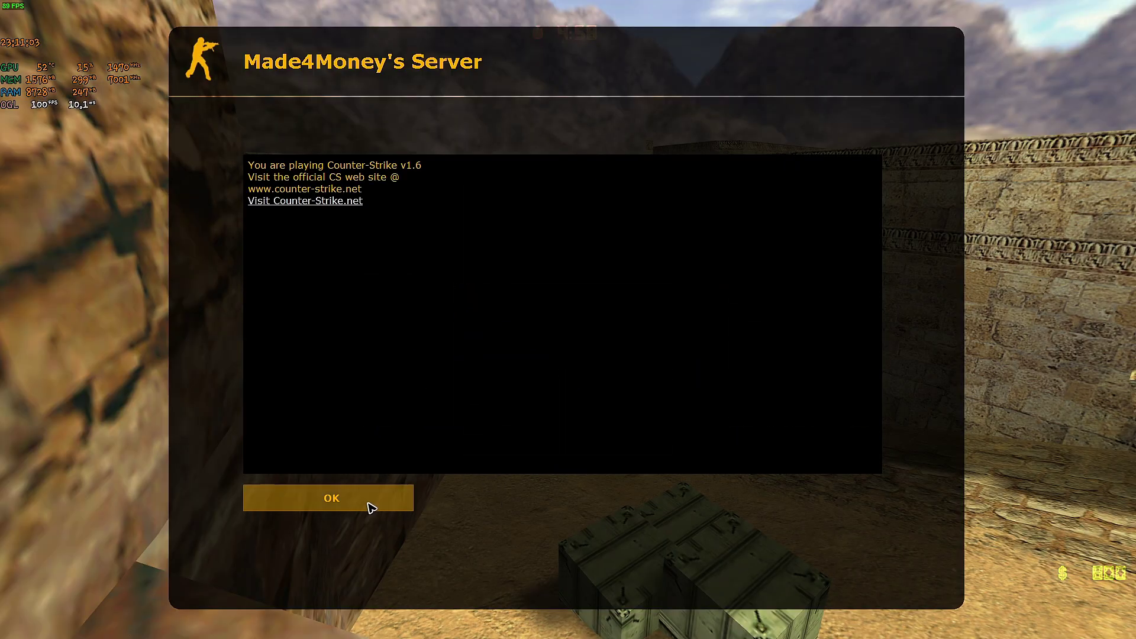
Dismiss the server welcome message and join the CT Forces as the GIGN class.
click(373, 504)
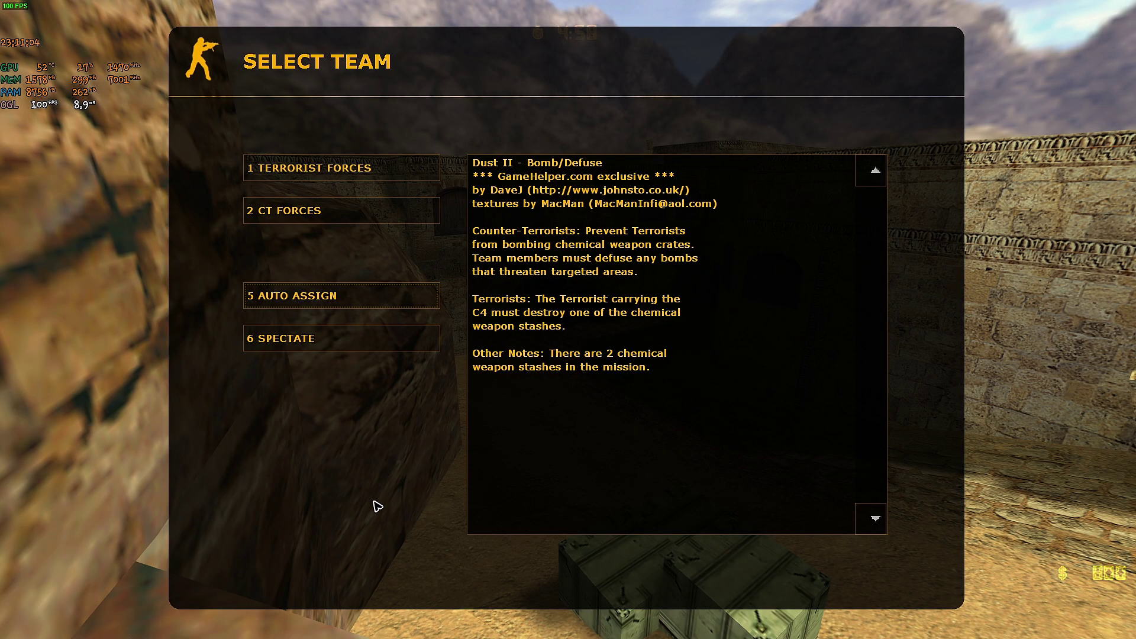
click(343, 210)
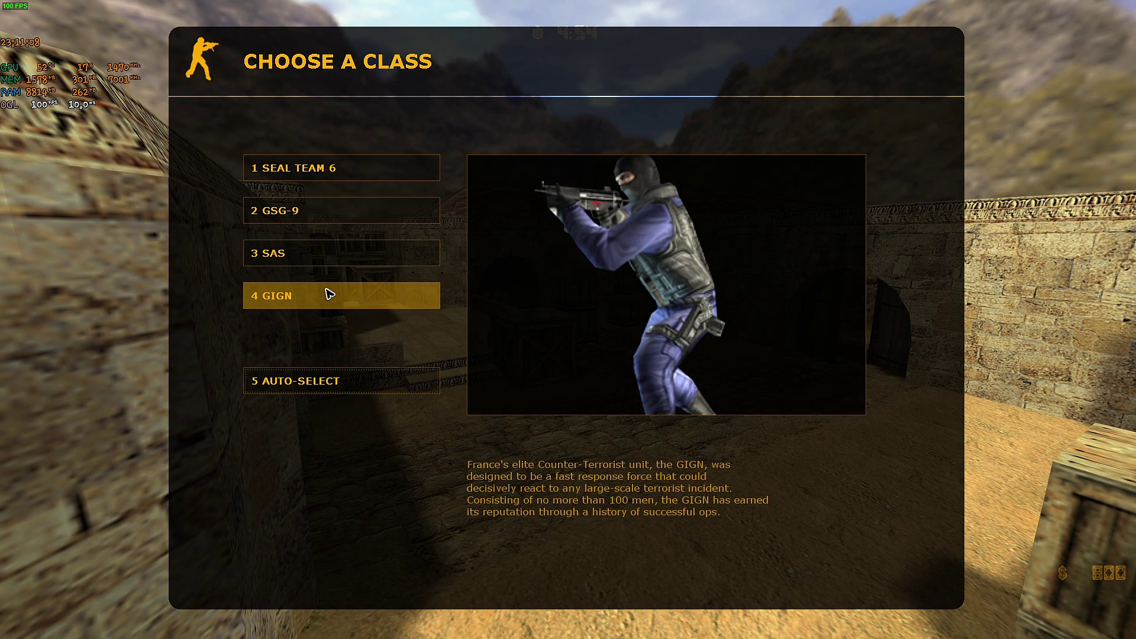
click(330, 294)
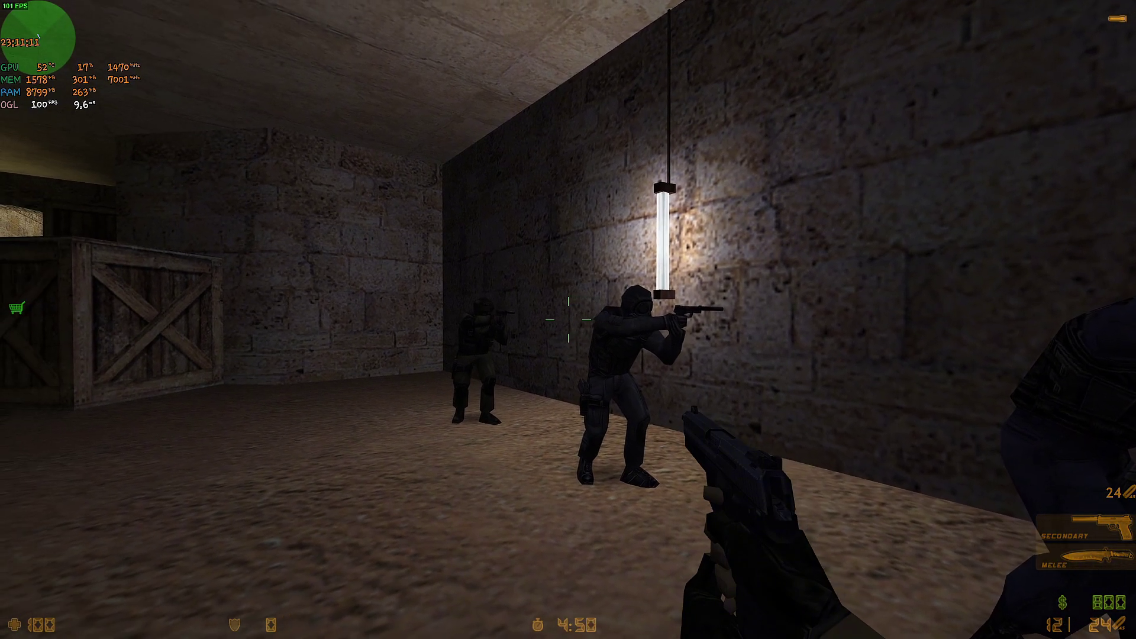
Buy a Desert Eagle pistol and try out the knife and the pistol in the match.
key(b)
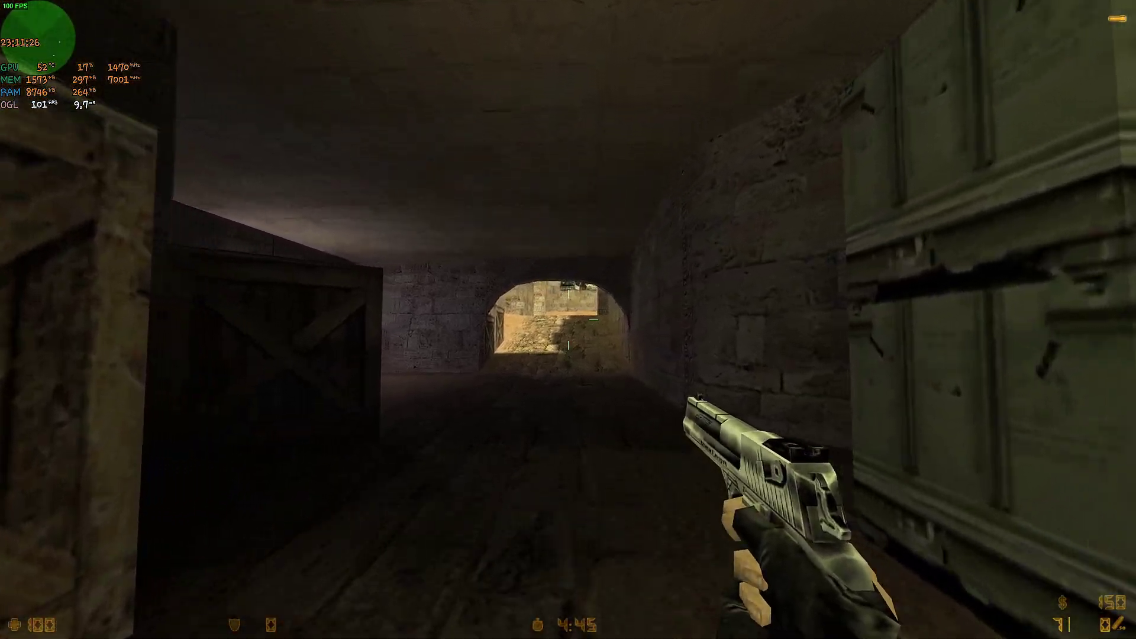
key(3)
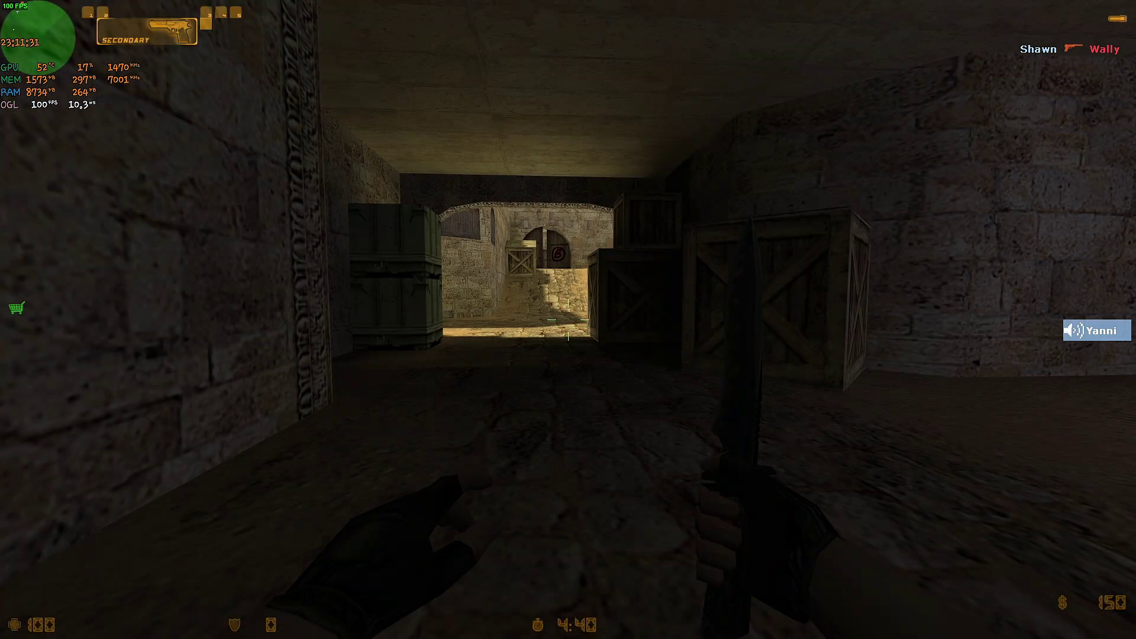
click(568, 320)
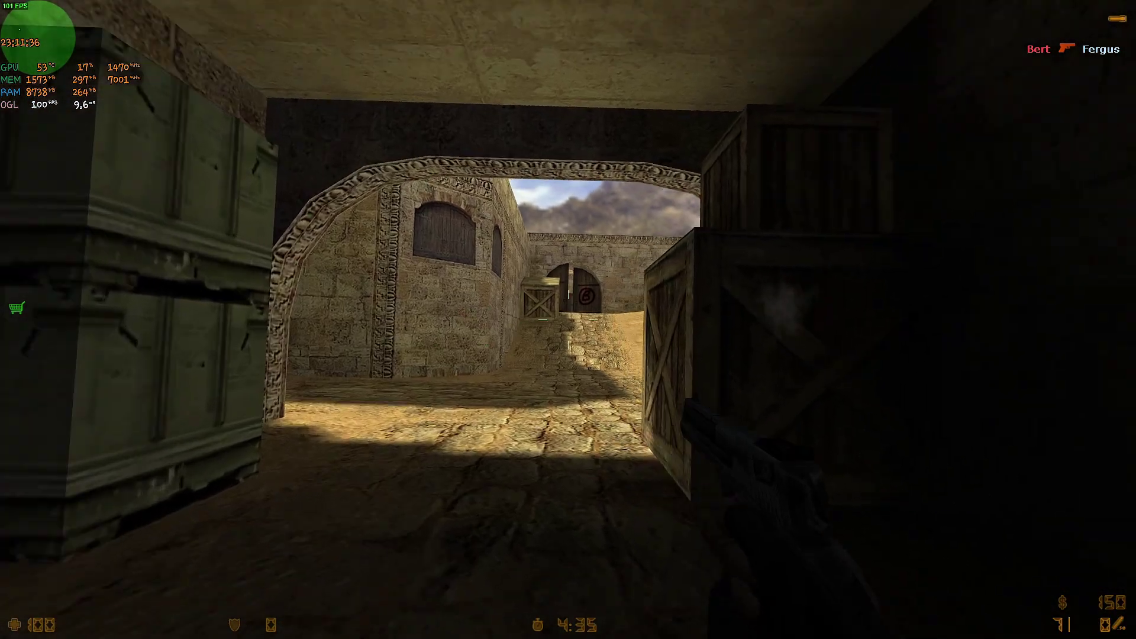